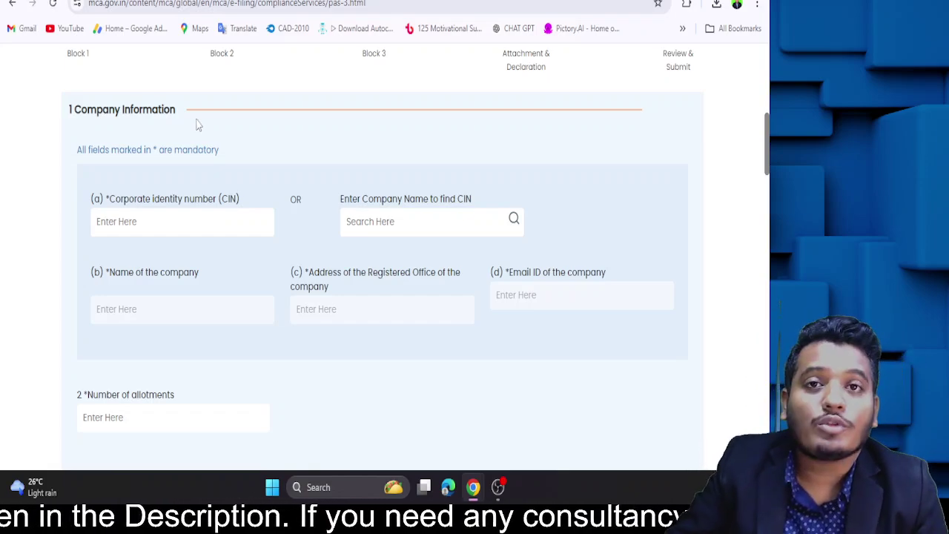
Look through Block 1 of Form PAS-3 and try to proceed to the next block without entering a CIN.
{"action": "scroll", "coordinate": [284, 282], "scroll_direction": "down", "scroll_amount": 10}
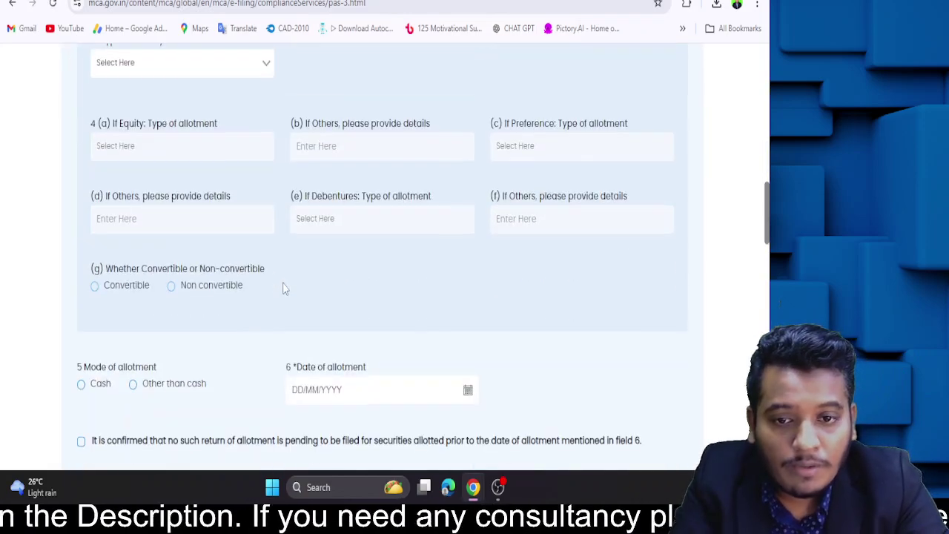
{"action": "scroll", "coordinate": [282, 288], "scroll_direction": "down", "scroll_amount": 12}
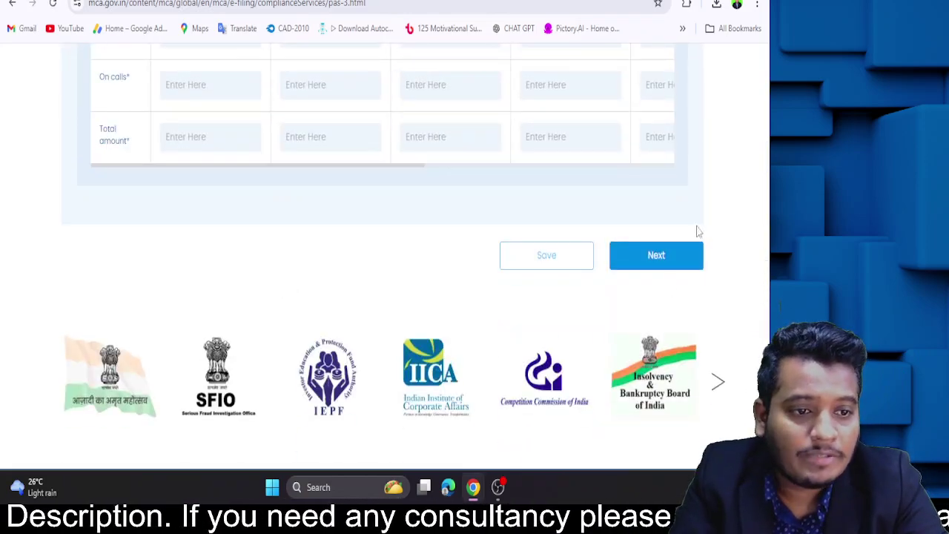
{"action": "left_click", "coordinate": [663, 266]}
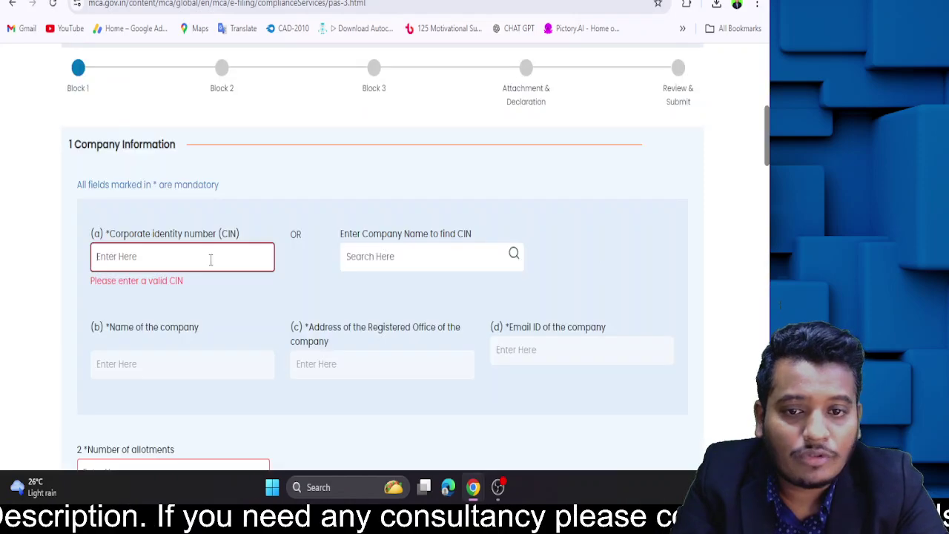
{"action": "left_click", "coordinate": [348, 255]}
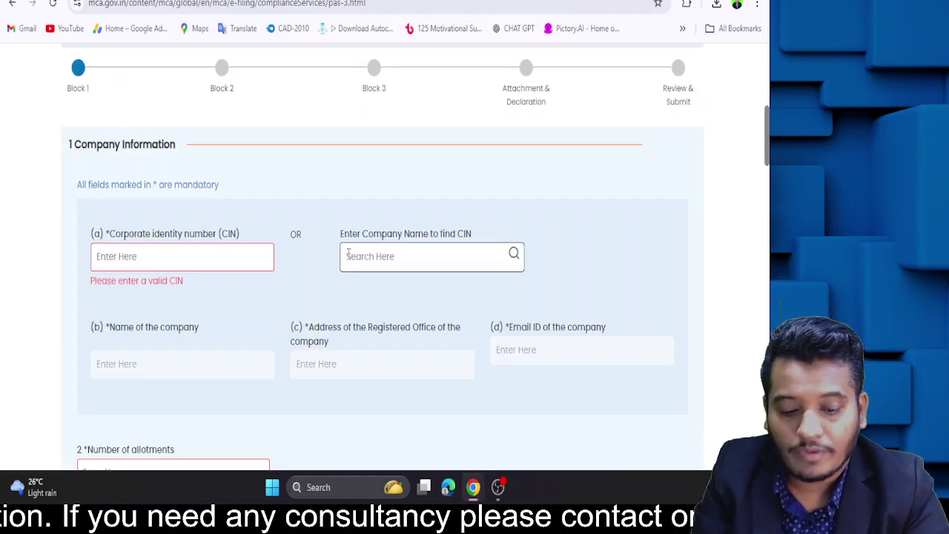
Examine Block 3 from the valuation report through the post-allotment share capital tables to the debt structure table.
{"action": "scroll", "coordinate": [356, 275], "scroll_direction": "down", "scroll_amount": 15}
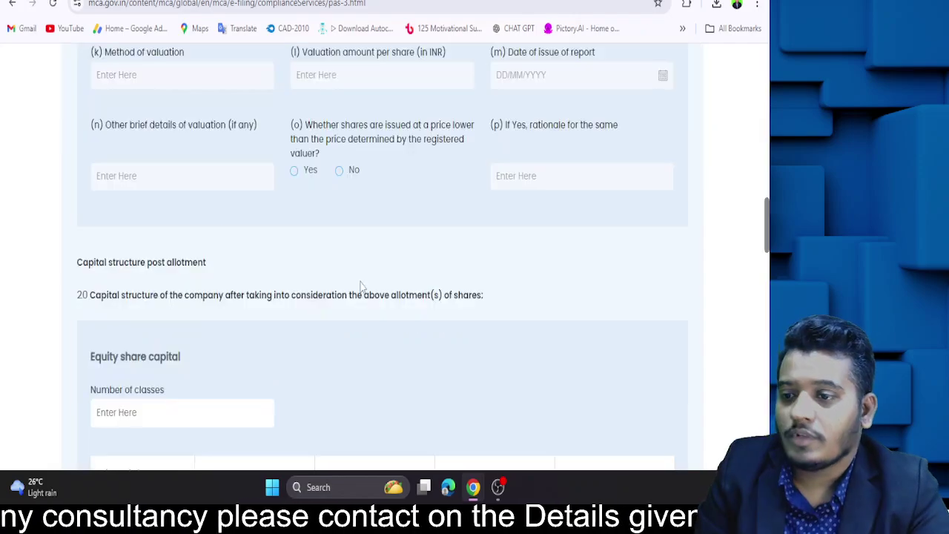
{"action": "scroll", "coordinate": [366, 289], "scroll_direction": "down", "scroll_amount": 5}
{"action": "scroll", "coordinate": [424, 391], "scroll_direction": "up", "scroll_amount": 3}
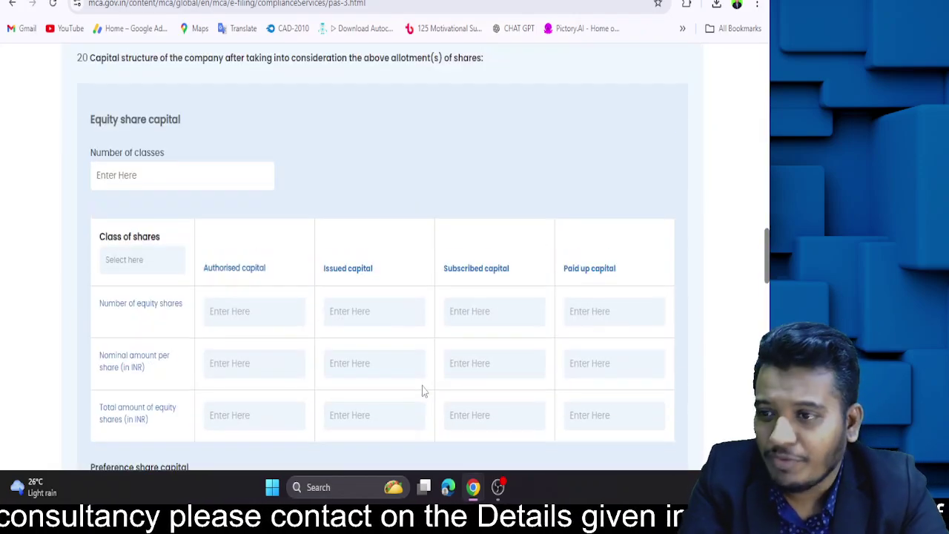
{"action": "scroll", "coordinate": [422, 391], "scroll_direction": "down", "scroll_amount": 7}
{"action": "scroll", "coordinate": [422, 391], "scroll_direction": "up", "scroll_amount": 5}
{"action": "scroll", "coordinate": [501, 404], "scroll_direction": "down", "scroll_amount": 3}
{"action": "scroll", "coordinate": [500, 404], "scroll_direction": "down", "scroll_amount": 7}
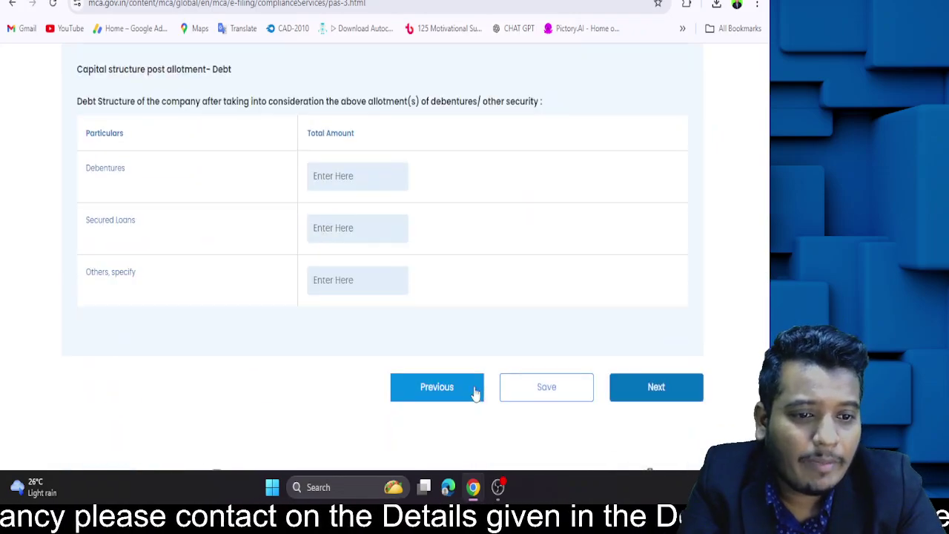
{"action": "scroll", "coordinate": [442, 276], "scroll_direction": "up", "scroll_amount": 10}
{"action": "scroll", "coordinate": [442, 276], "scroll_direction": "up", "scroll_amount": 15}
{"action": "scroll", "coordinate": [442, 276], "scroll_direction": "down", "scroll_amount": 5}
{"action": "scroll", "coordinate": [442, 276], "scroll_direction": "up", "scroll_amount": 4}
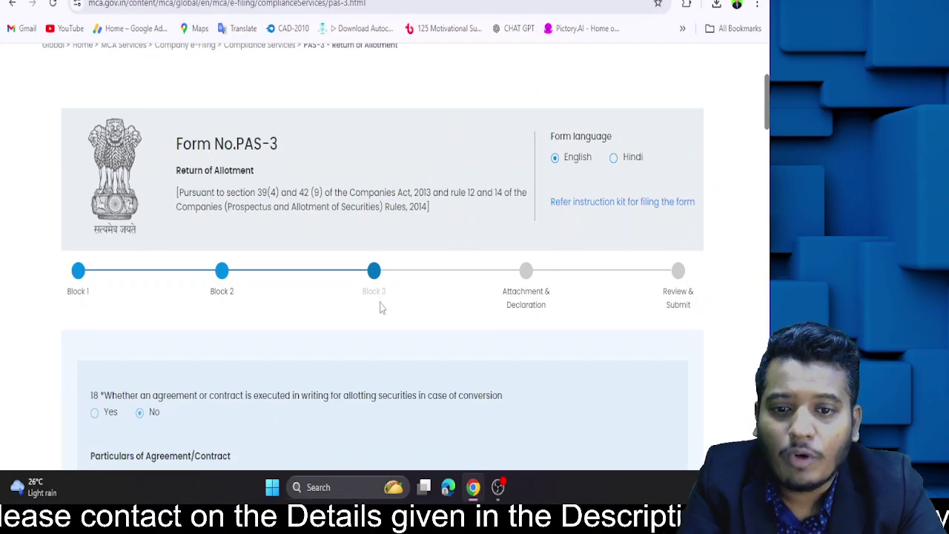
Review the agreement and valuation report fields 18 and 19, and highlight the heading of the post-allotment capital structure section.
{"action": "scroll", "coordinate": [382, 307], "scroll_direction": "down", "scroll_amount": 3}
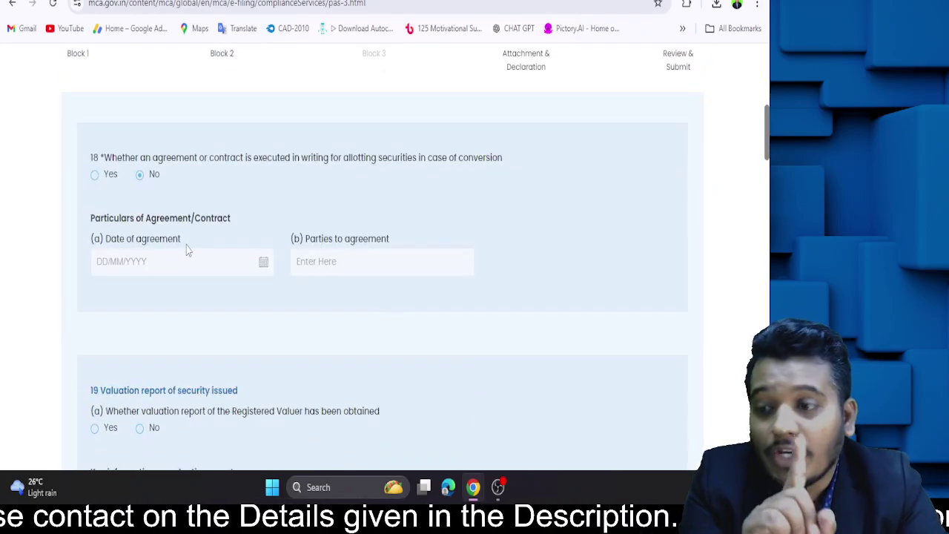
{"action": "scroll", "coordinate": [186, 246], "scroll_direction": "down", "scroll_amount": 7}
{"action": "scroll", "coordinate": [195, 250], "scroll_direction": "up", "scroll_amount": 3}
{"action": "scroll", "coordinate": [196, 252], "scroll_direction": "down", "scroll_amount": 9}
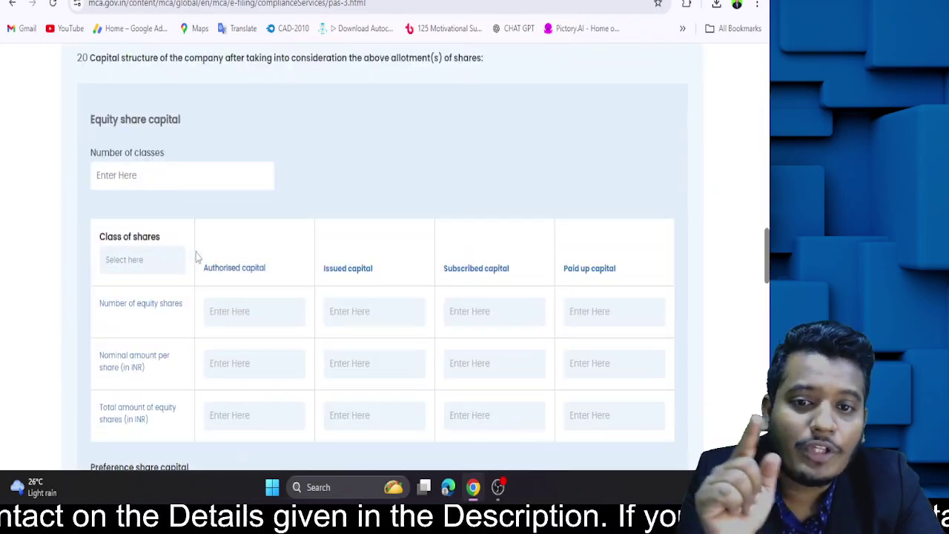
{"action": "scroll", "coordinate": [143, 231], "scroll_direction": "up", "scroll_amount": 1}
{"action": "scroll", "coordinate": [143, 231], "scroll_direction": "up", "scroll_amount": 2}
{"action": "double_click", "coordinate": [92, 264]}
{"action": "left_click", "coordinate": [91, 266]}
{"action": "left_click_drag", "start_coordinate": [92, 264], "coordinate": [242, 295]}
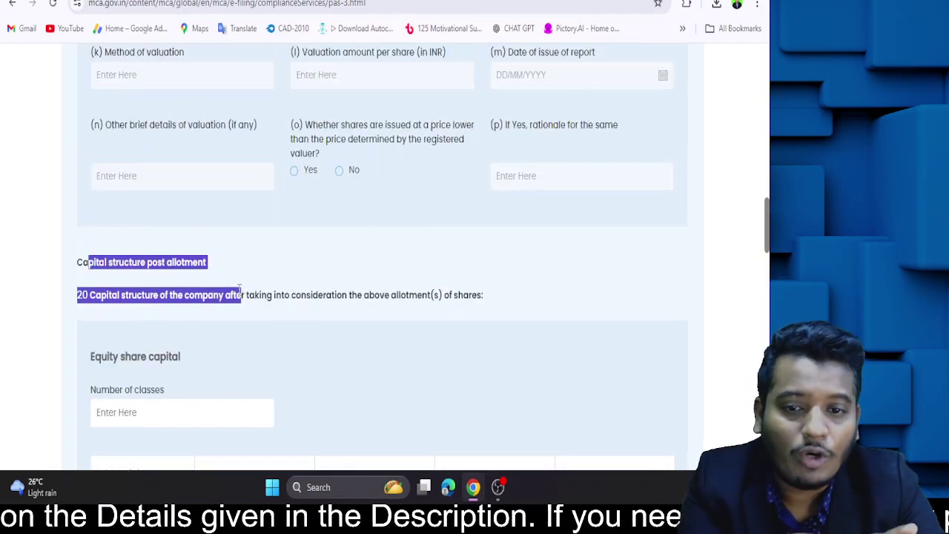
{"action": "left_click", "coordinate": [212, 269]}
Examine the equity share capital table, highlighting its issued, subscribed and paid-up cells, and the start of the preference share capital section.
{"action": "scroll", "coordinate": [215, 267], "scroll_direction": "down", "scroll_amount": 3}
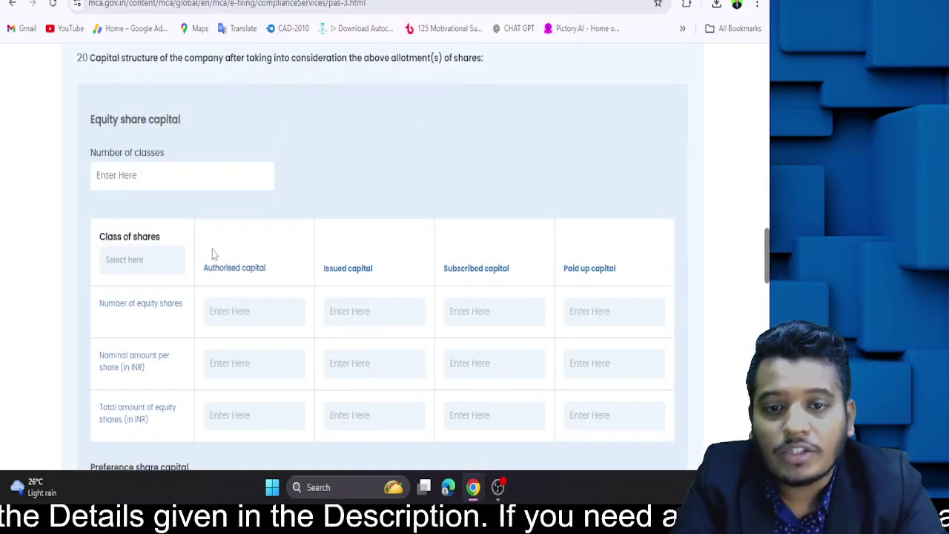
{"action": "scroll", "coordinate": [220, 290], "scroll_direction": "down", "scroll_amount": 3}
{"action": "scroll", "coordinate": [228, 136], "scroll_direction": "up", "scroll_amount": 3}
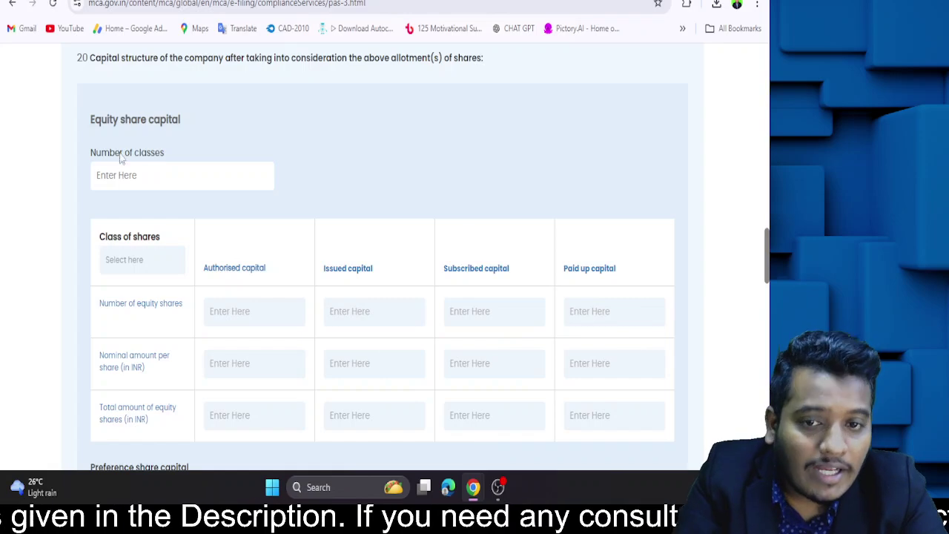
{"action": "left_click_drag", "start_coordinate": [329, 311], "coordinate": [608, 384]}
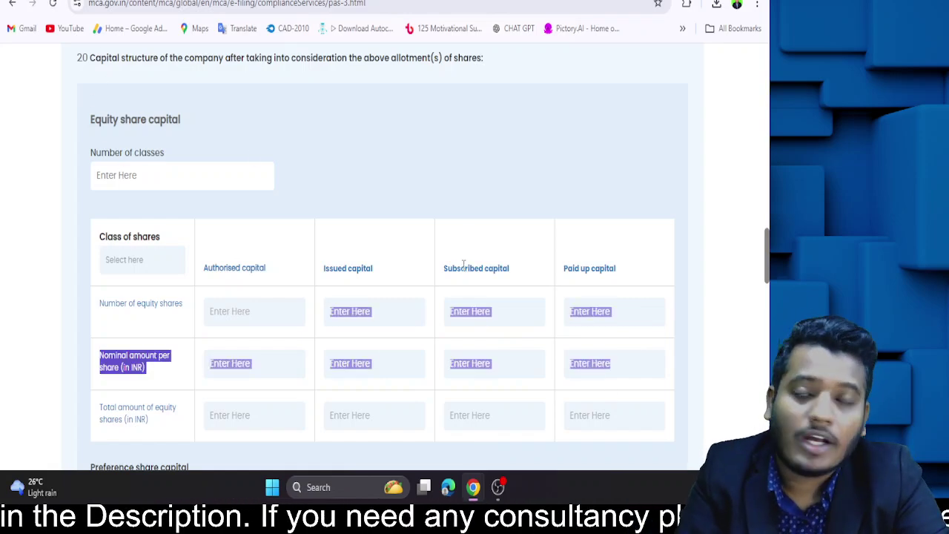
{"action": "scroll", "coordinate": [463, 264], "scroll_direction": "down", "scroll_amount": 3}
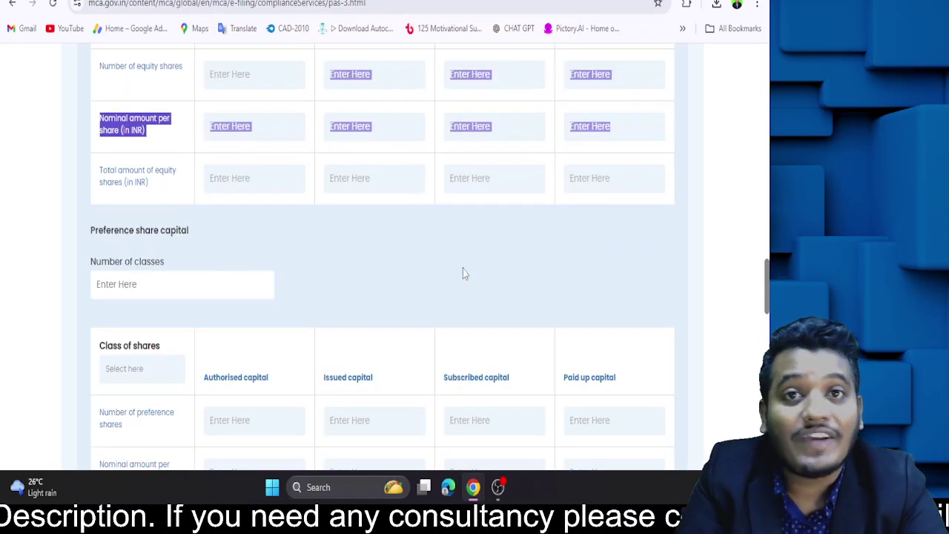
{"action": "left_click", "coordinate": [559, 255]}
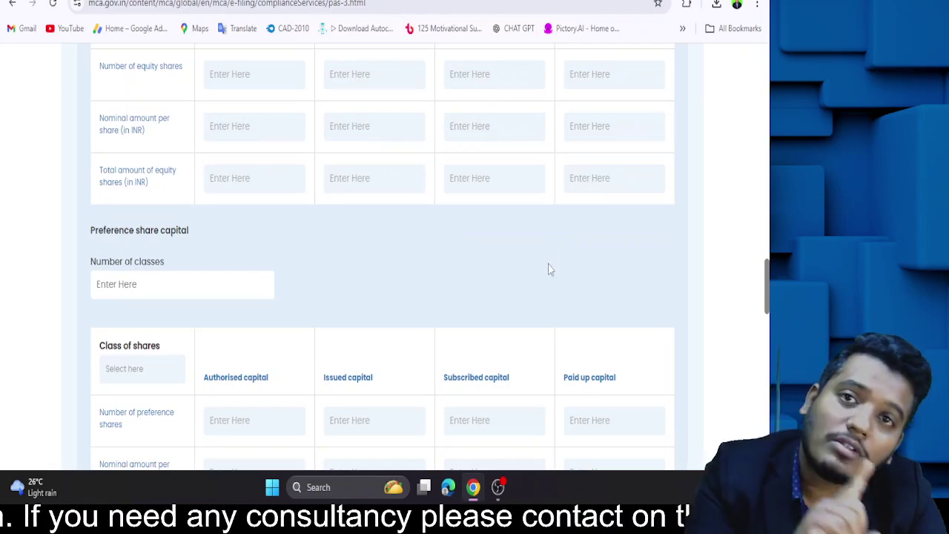
Open the PAS-3 instruction kit and enlarge its last page to 156% at the Processing Type section.
{"action": "scroll", "coordinate": [549, 270], "scroll_direction": "up", "scroll_amount": 15}
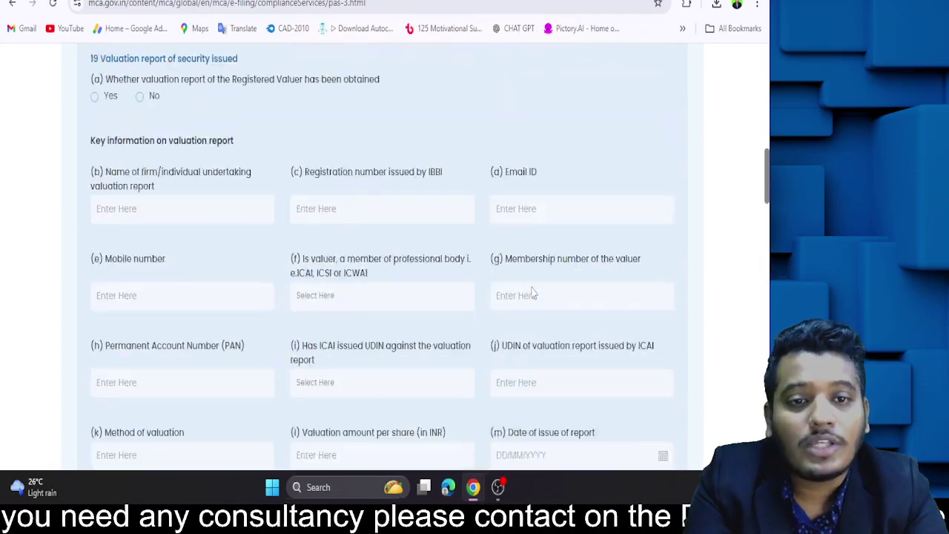
{"action": "scroll", "coordinate": [611, 350], "scroll_direction": "down", "scroll_amount": 3}
{"action": "left_click", "coordinate": [623, 202]}
{"action": "scroll", "coordinate": [364, 307], "scroll_direction": "down", "scroll_amount": 20}
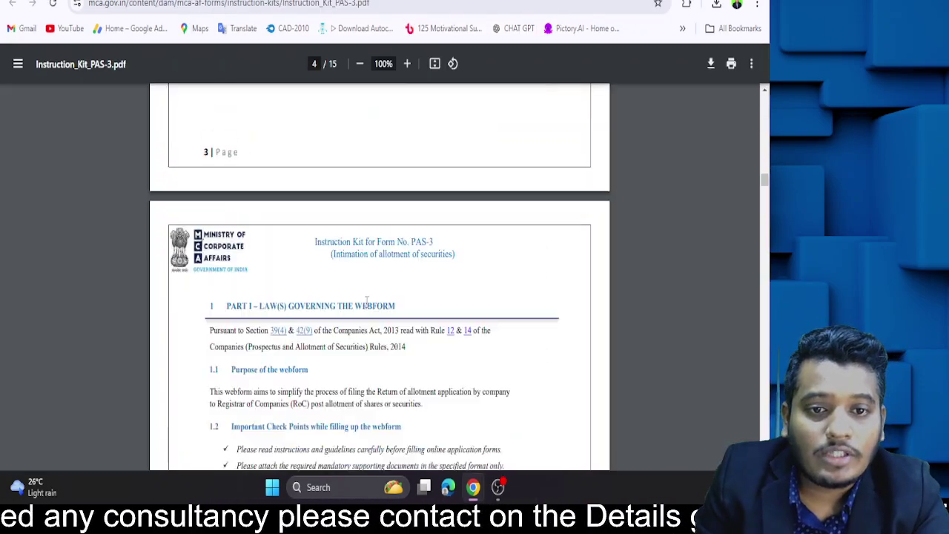
{"action": "scroll", "coordinate": [409, 351], "scroll_direction": "down", "scroll_amount": 1}
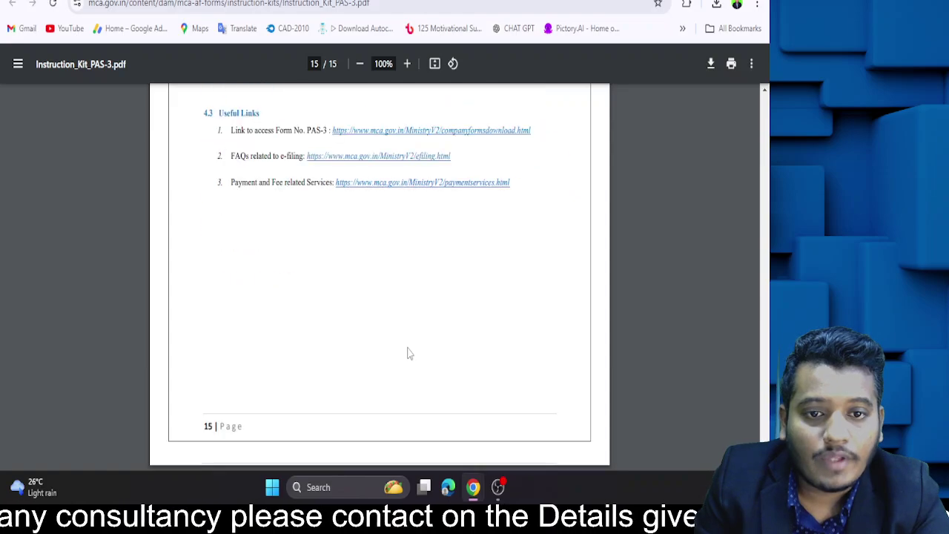
{"action": "scroll", "coordinate": [386, 349], "scroll_direction": "up", "scroll_amount": 3}
{"action": "scroll", "coordinate": [289, 337], "scroll_direction": "up", "scroll_amount": 1}
{"action": "scroll", "coordinate": [288, 337], "scroll_direction": "up", "scroll_amount": 1}
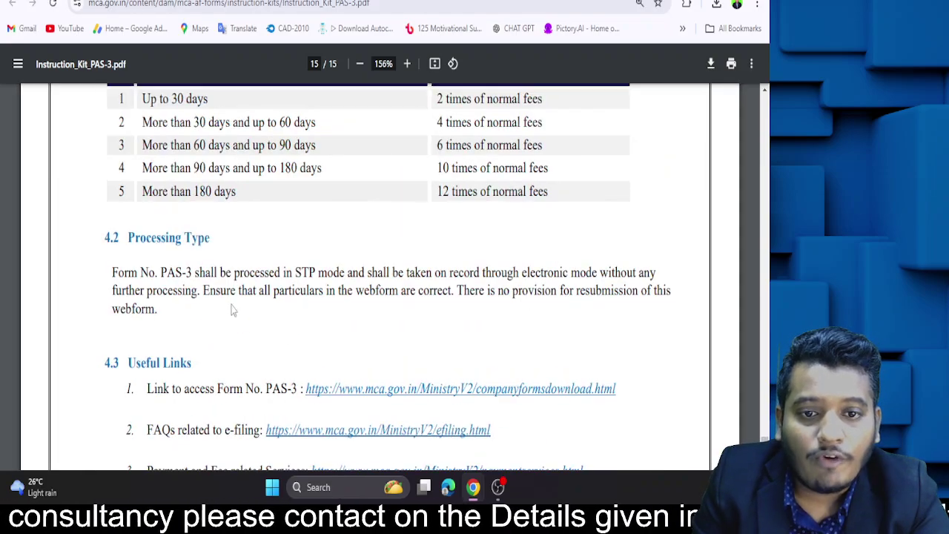
Read the Processing Type paragraph in section 4.2, highlighting the sentence about STP mode.
{"action": "left_click_drag", "start_coordinate": [195, 273], "coordinate": [200, 292]}
{"action": "left_click", "coordinate": [204, 290]}
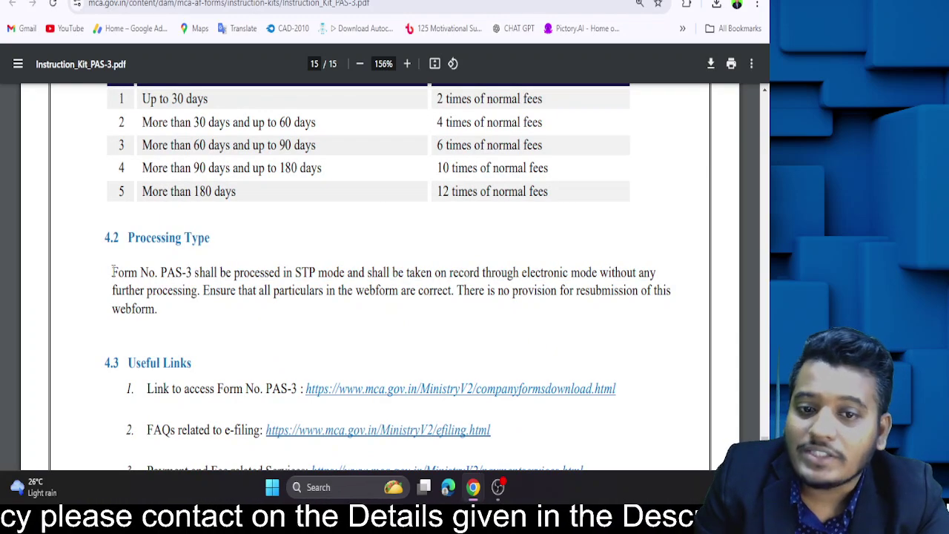
{"action": "left_click_drag", "start_coordinate": [139, 274], "coordinate": [153, 295]}
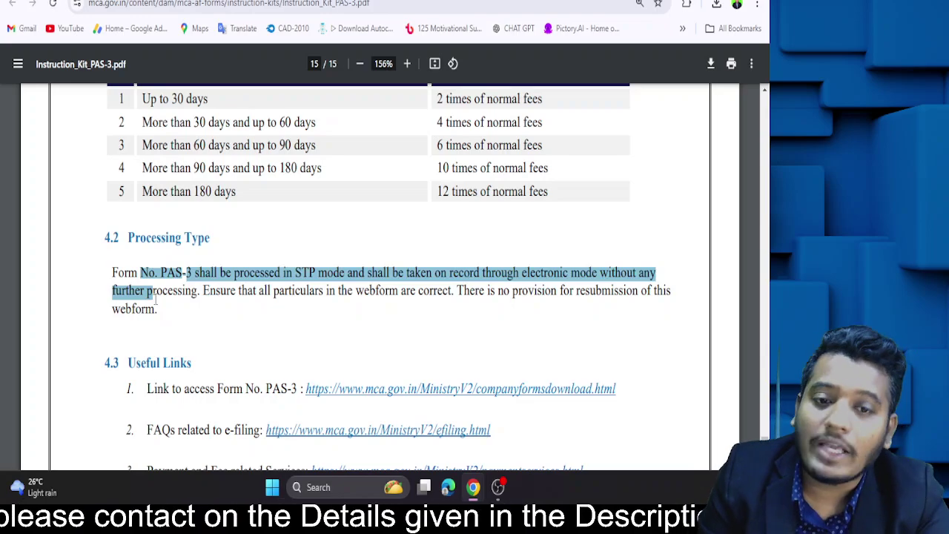
{"action": "left_click", "coordinate": [205, 321]}
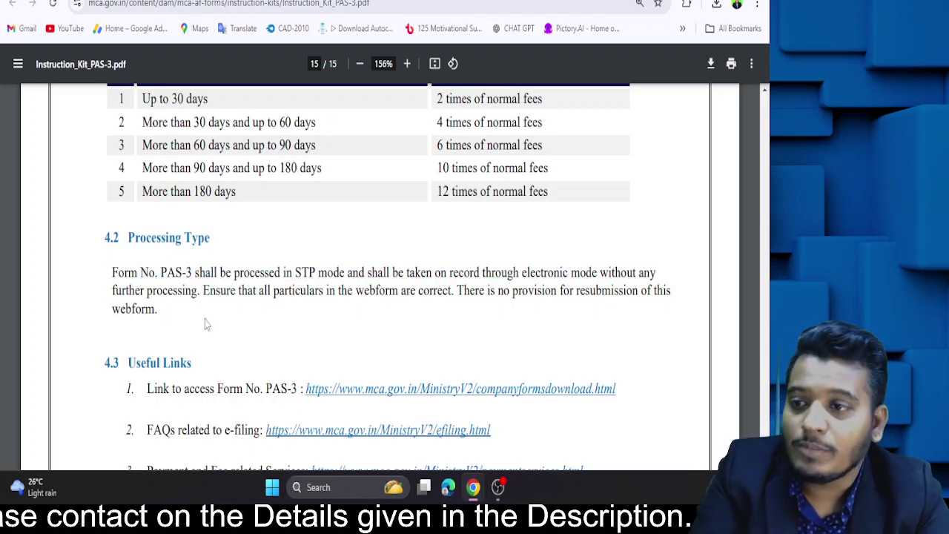
Read the delay fee table, the Nidhi company fee rule, the fee calculation logic and the Save and Submit button instructions.
{"action": "scroll", "coordinate": [248, 300], "scroll_direction": "up", "scroll_amount": 3}
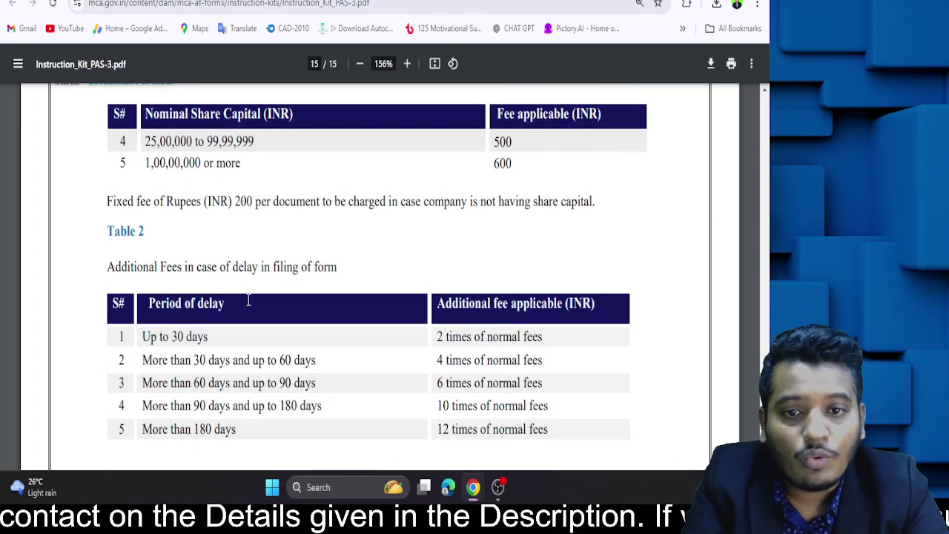
{"action": "scroll", "coordinate": [248, 300], "scroll_direction": "up", "scroll_amount": 6}
{"action": "scroll", "coordinate": [248, 300], "scroll_direction": "up", "scroll_amount": 6}
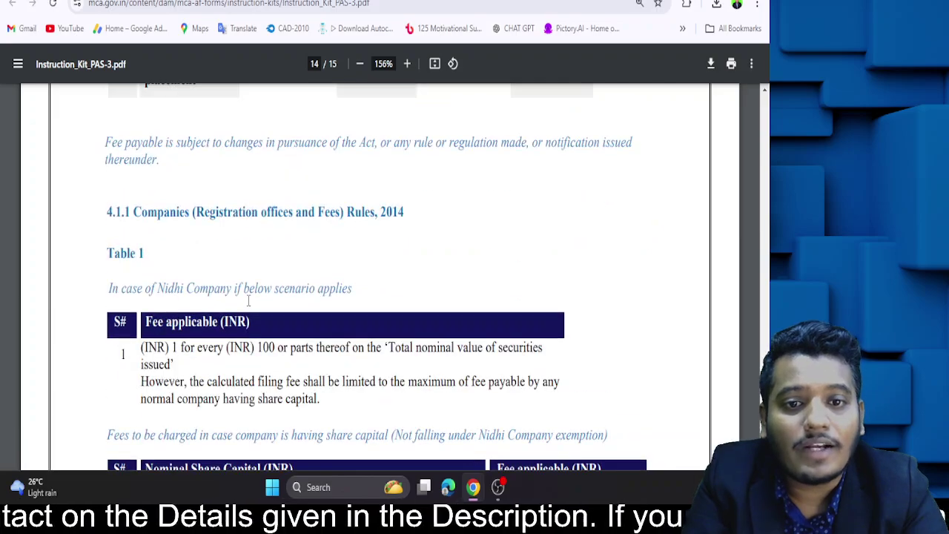
{"action": "scroll", "coordinate": [247, 301], "scroll_direction": "down", "scroll_amount": 2}
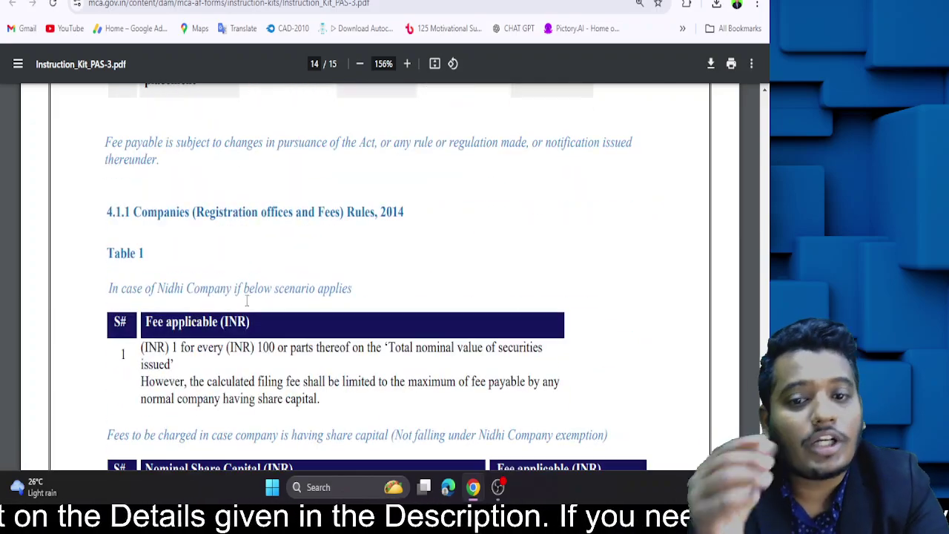
{"action": "scroll", "coordinate": [247, 301], "scroll_direction": "up", "scroll_amount": 3}
{"action": "scroll", "coordinate": [247, 301], "scroll_direction": "up", "scroll_amount": 3}
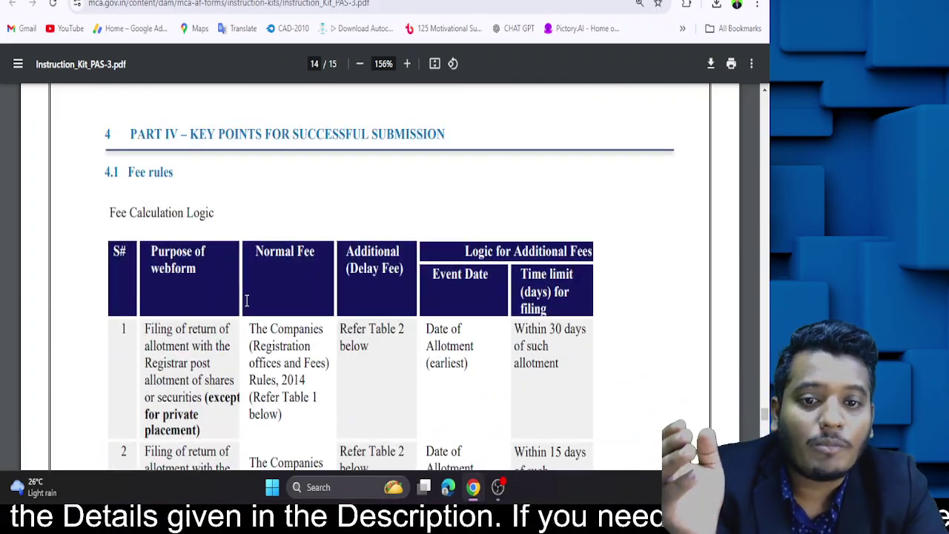
{"action": "scroll", "coordinate": [247, 301], "scroll_direction": "up", "scroll_amount": 11}
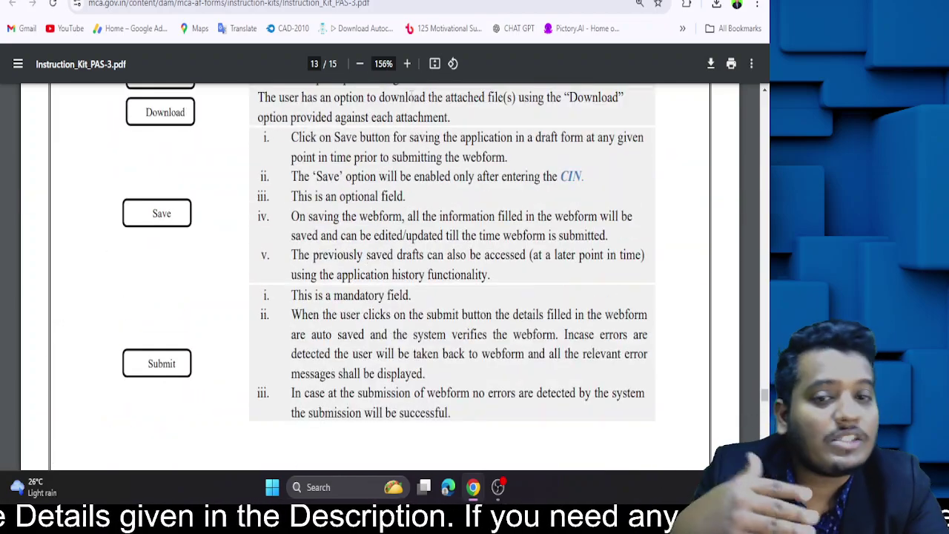
Return to the PAS-3 web form and highlight the form number in its header.
{"action": "left_click", "coordinate": [163, 0]}
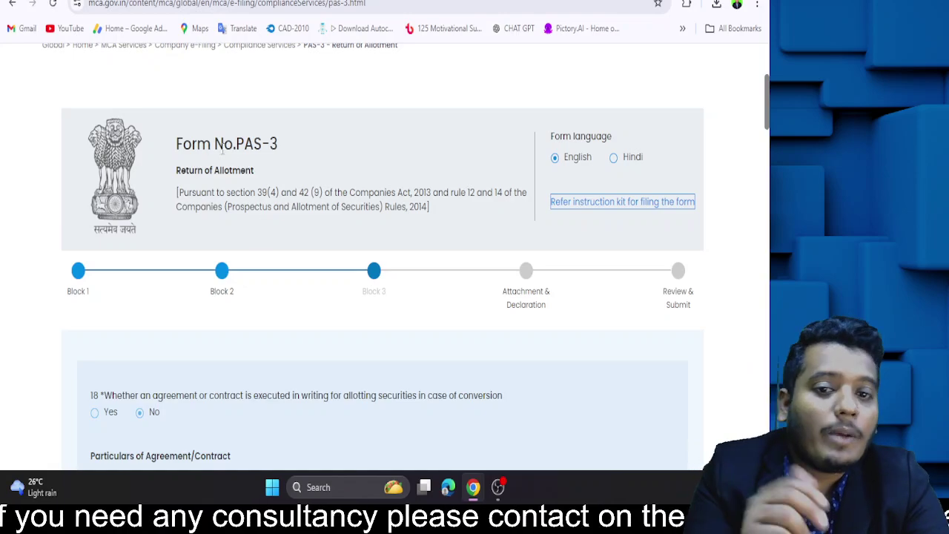
{"action": "left_click_drag", "start_coordinate": [236, 148], "coordinate": [273, 147]}
{"action": "left_click_drag", "start_coordinate": [177, 150], "coordinate": [278, 148]}
{"action": "left_click_drag", "start_coordinate": [231, 148], "coordinate": [273, 151]}
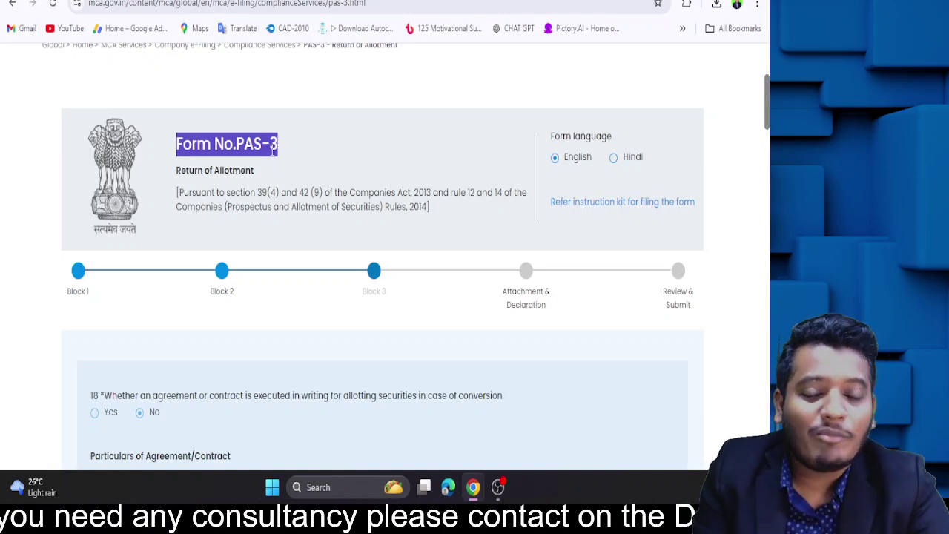
Examine the post-allotment equity share capital table in field 20, including the paid-up capital entry for the number of equity shares.
{"action": "scroll", "coordinate": [312, 155], "scroll_direction": "down", "scroll_amount": 6}
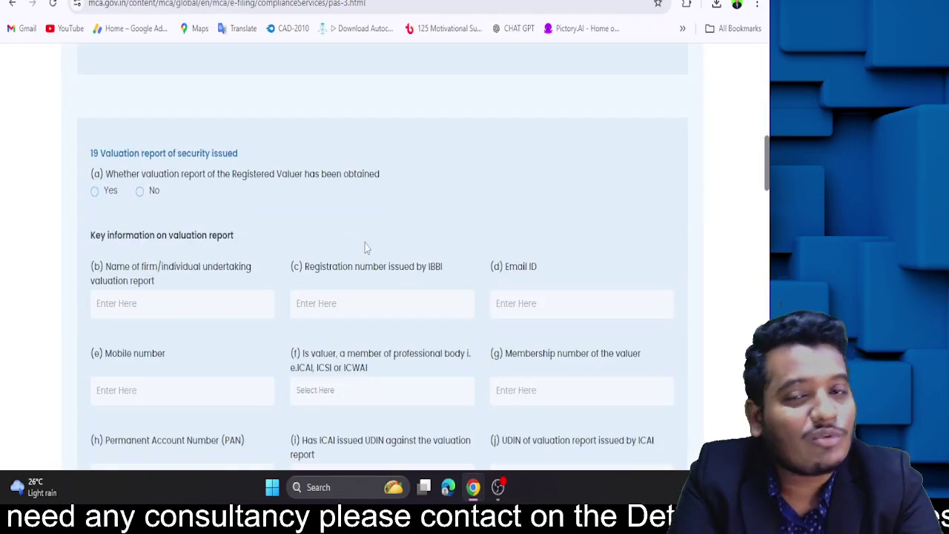
{"action": "scroll", "coordinate": [364, 243], "scroll_direction": "down", "scroll_amount": 10}
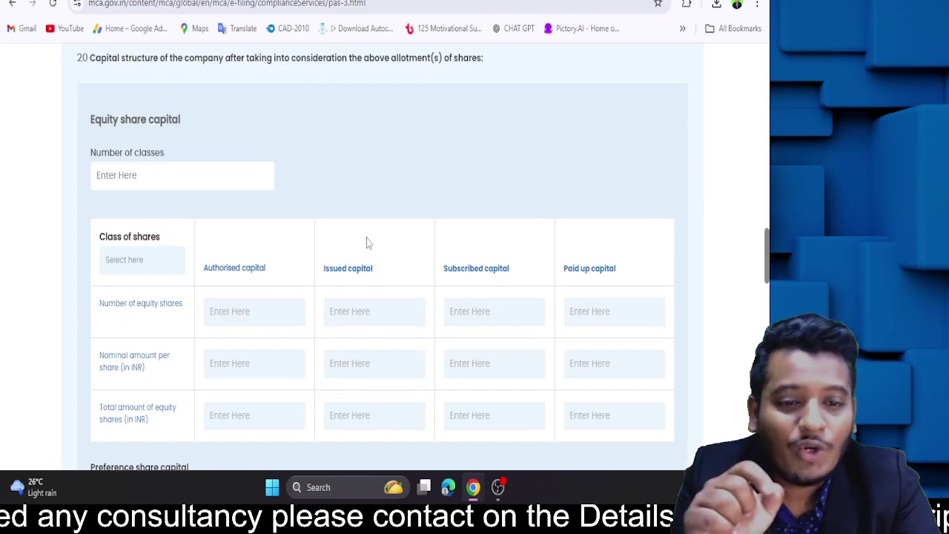
{"action": "scroll", "coordinate": [366, 243], "scroll_direction": "down", "scroll_amount": 3}
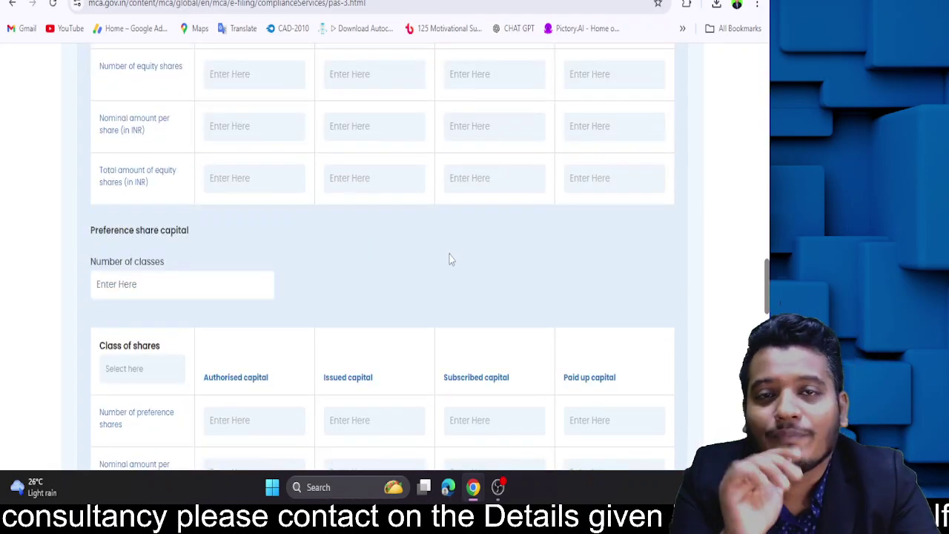
{"action": "scroll", "coordinate": [451, 257], "scroll_direction": "up", "scroll_amount": 3}
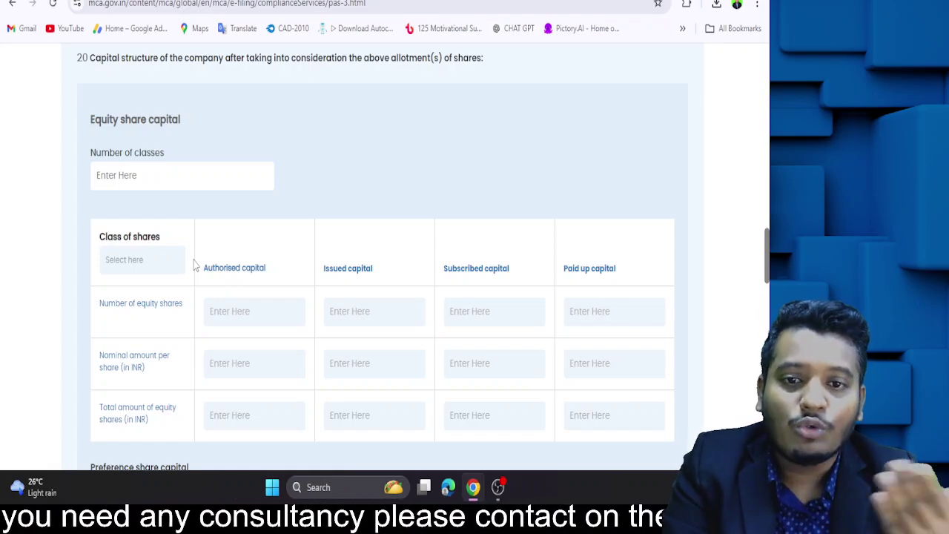
{"action": "double_click", "coordinate": [106, 57]}
{"action": "left_click", "coordinate": [521, 237]}
{"action": "left_click", "coordinate": [597, 315]}
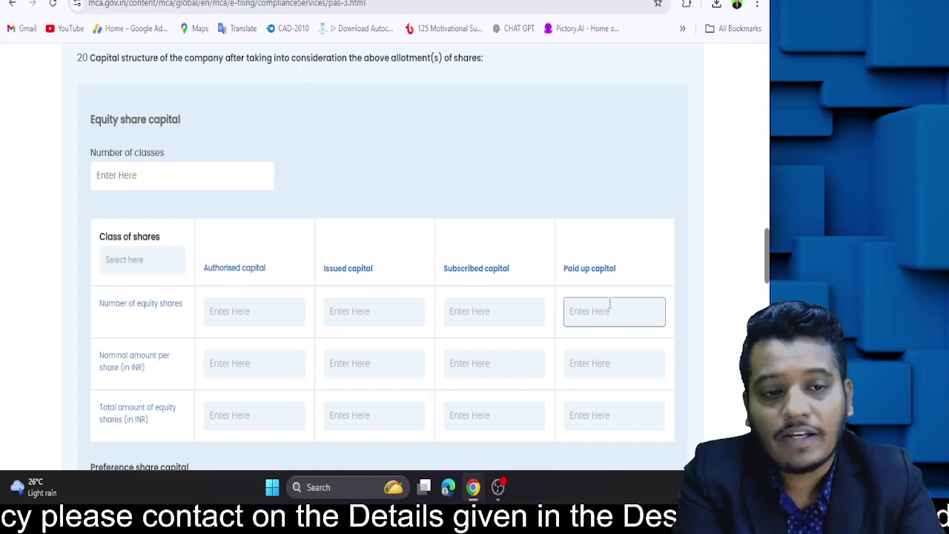
Go back from the capital structure block through Block 2 to Block 1 of the form, reaching the section on securities allotted for cash.
{"action": "scroll", "coordinate": [609, 303], "scroll_direction": "down", "scroll_amount": 6}
{"action": "scroll", "coordinate": [609, 303], "scroll_direction": "up", "scroll_amount": 6}
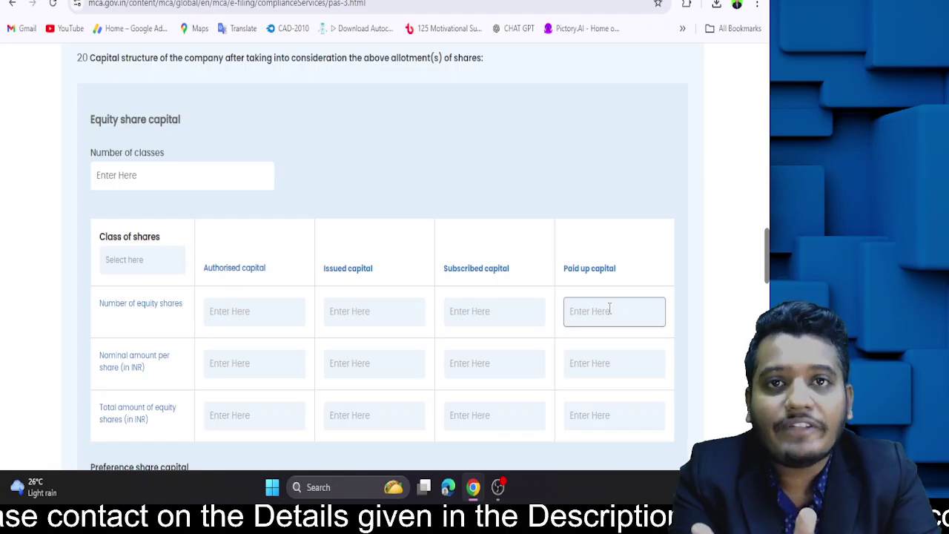
{"action": "scroll", "coordinate": [362, 303], "scroll_direction": "down", "scroll_amount": 15}
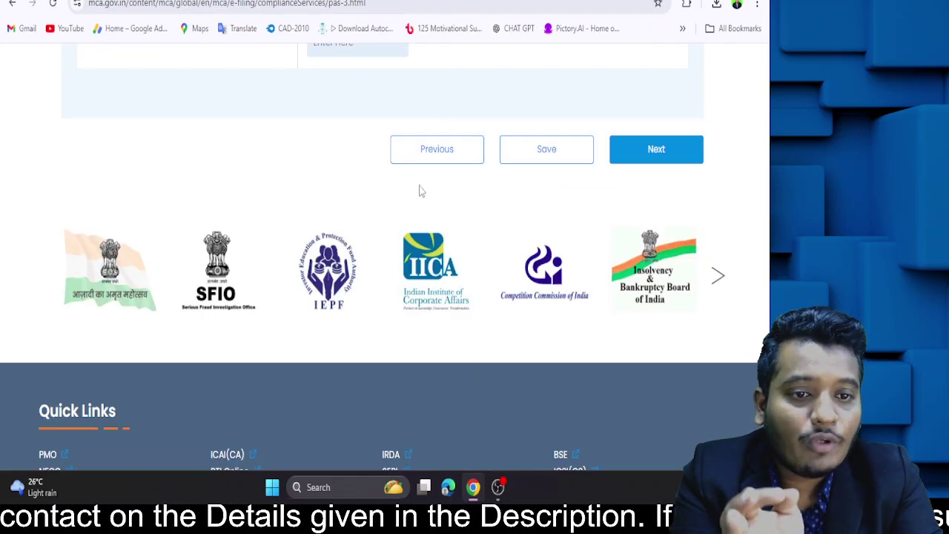
{"action": "scroll", "coordinate": [428, 264], "scroll_direction": "up", "scroll_amount": 20}
{"action": "scroll", "coordinate": [437, 303], "scroll_direction": "down", "scroll_amount": 15}
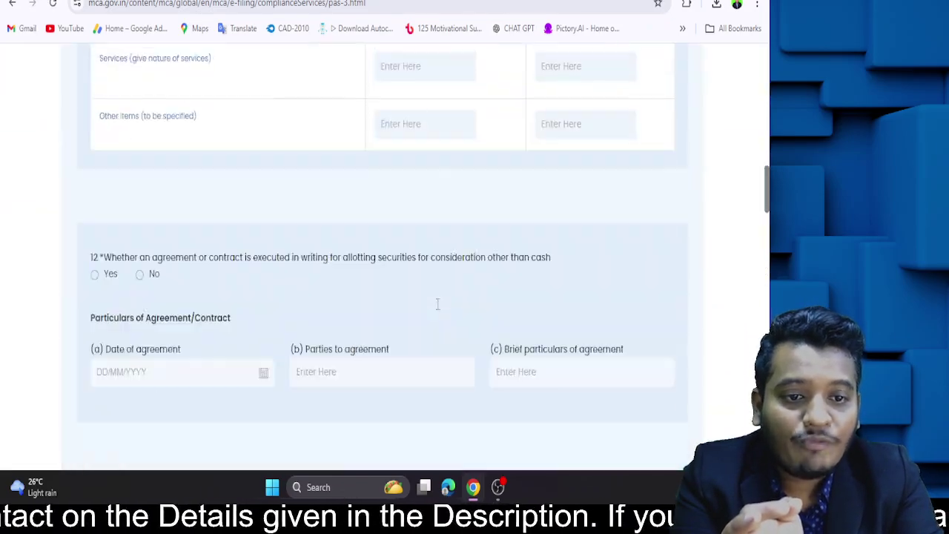
{"action": "scroll", "coordinate": [437, 304], "scroll_direction": "down", "scroll_amount": 15}
{"action": "scroll", "coordinate": [436, 305], "scroll_direction": "up", "scroll_amount": 4}
{"action": "scroll", "coordinate": [419, 230], "scroll_direction": "down", "scroll_amount": 4}
{"action": "scroll", "coordinate": [386, 282], "scroll_direction": "up", "scroll_amount": 15}
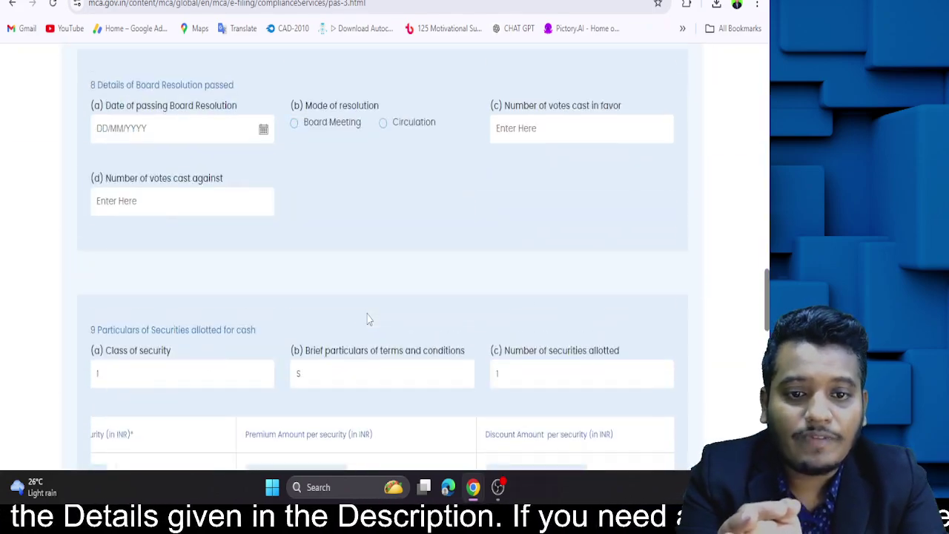
Highlight the heading of section 9, Particulars of Securities allotted for cash, and examine its premium, discount and amount paid table.
{"action": "scroll", "coordinate": [366, 318], "scroll_direction": "down", "scroll_amount": 3}
{"action": "left_click_drag", "start_coordinate": [95, 93], "coordinate": [248, 96]}
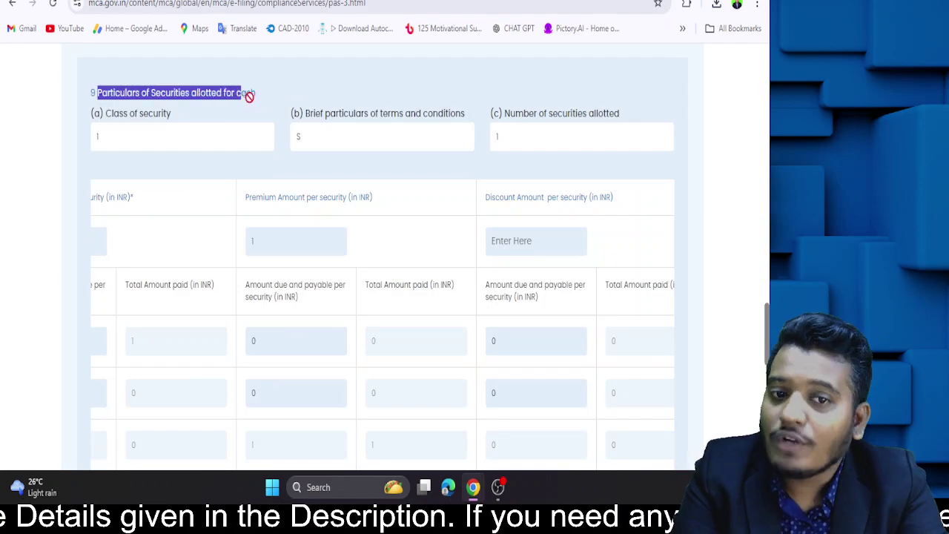
{"action": "double_click", "coordinate": [250, 95]}
{"action": "triple_click", "coordinate": [239, 90]}
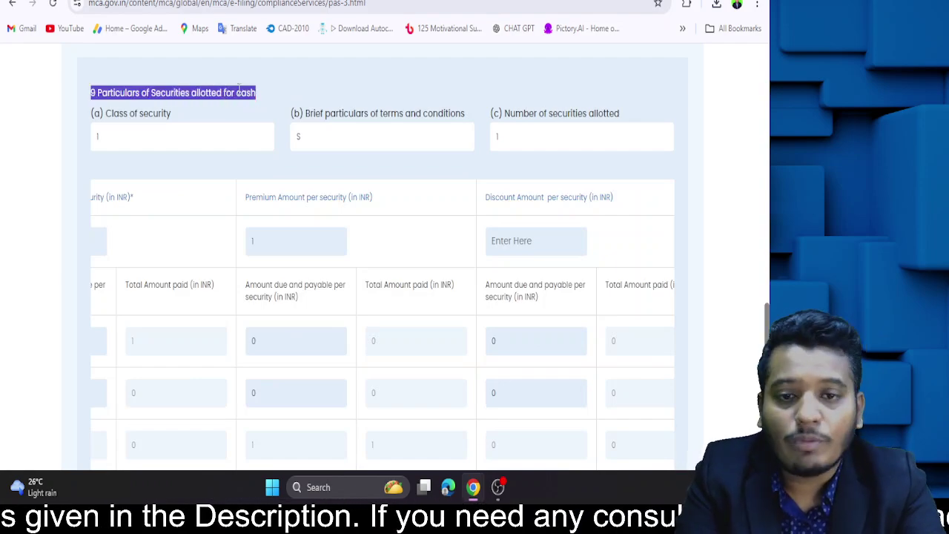
{"action": "scroll", "coordinate": [169, 326], "scroll_direction": "down", "scroll_amount": 3}
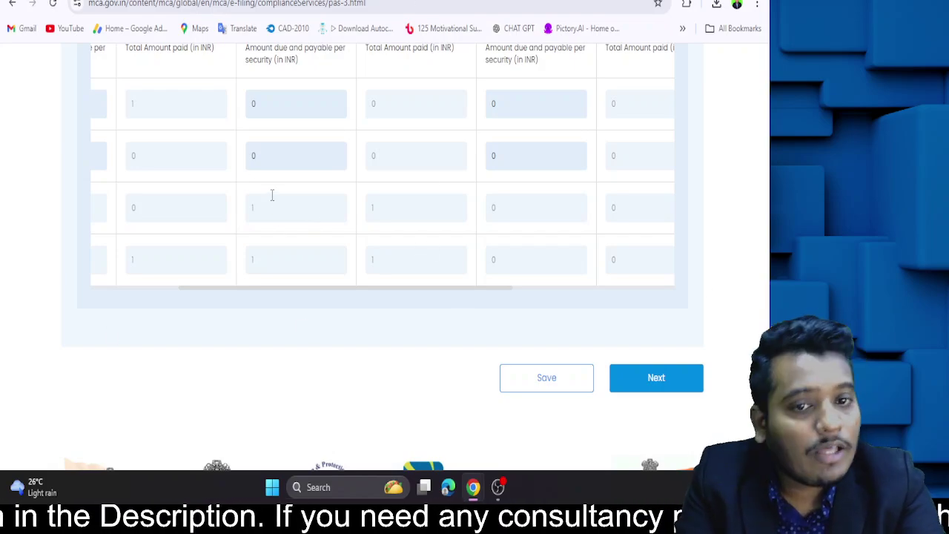
{"action": "scroll", "coordinate": [290, 227], "scroll_direction": "up", "scroll_amount": 3}
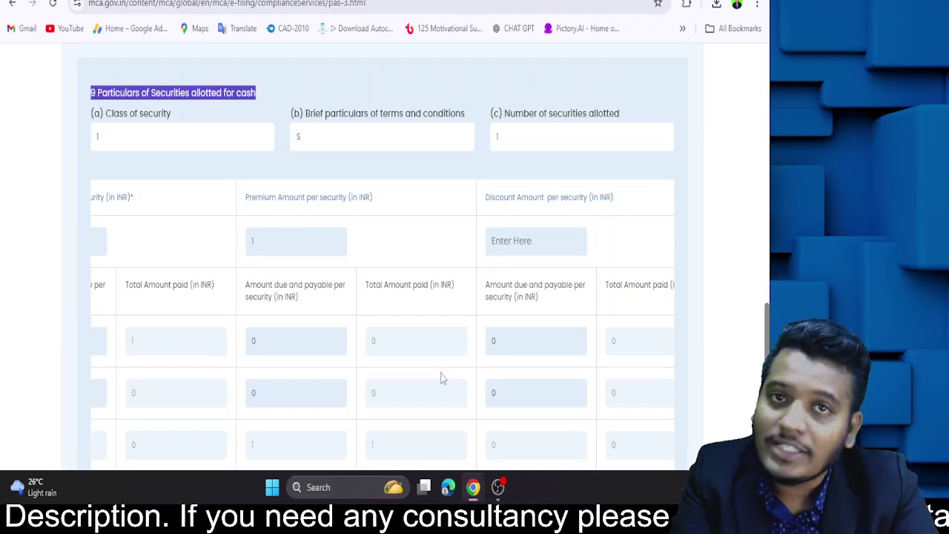
{"action": "scroll", "coordinate": [441, 378], "scroll_direction": "down", "scroll_amount": 3}
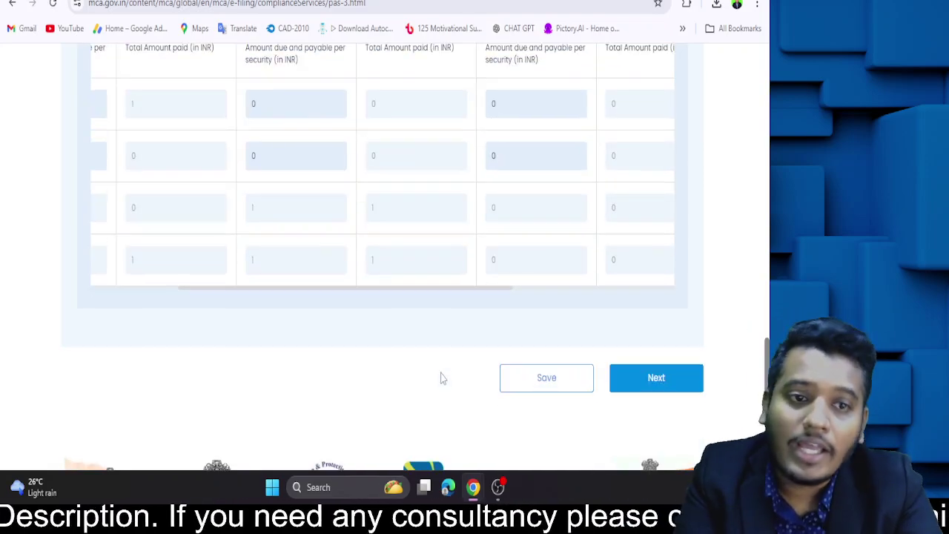
Advance the form from Block 1 past the conversion details in section 17 of Block 2 to Block 3.
{"action": "left_click", "coordinate": [632, 379]}
{"action": "scroll", "coordinate": [629, 381], "scroll_direction": "down", "scroll_amount": 6}
{"action": "scroll", "coordinate": [627, 383], "scroll_direction": "down", "scroll_amount": 6}
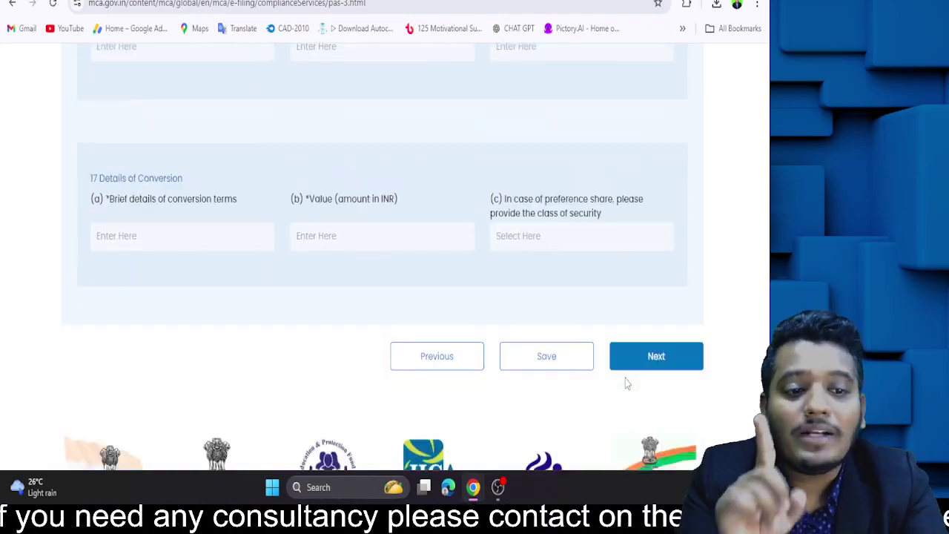
{"action": "left_click", "coordinate": [629, 321]}
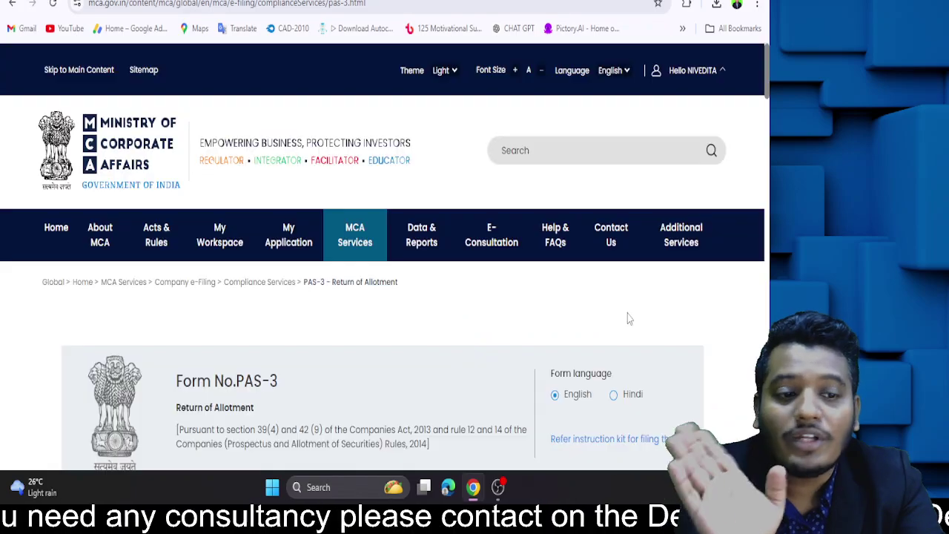
Find field 20 and highlight its heading on the company's capital structure after the allotment of shares.
{"action": "scroll", "coordinate": [435, 350], "scroll_direction": "down", "scroll_amount": 5}
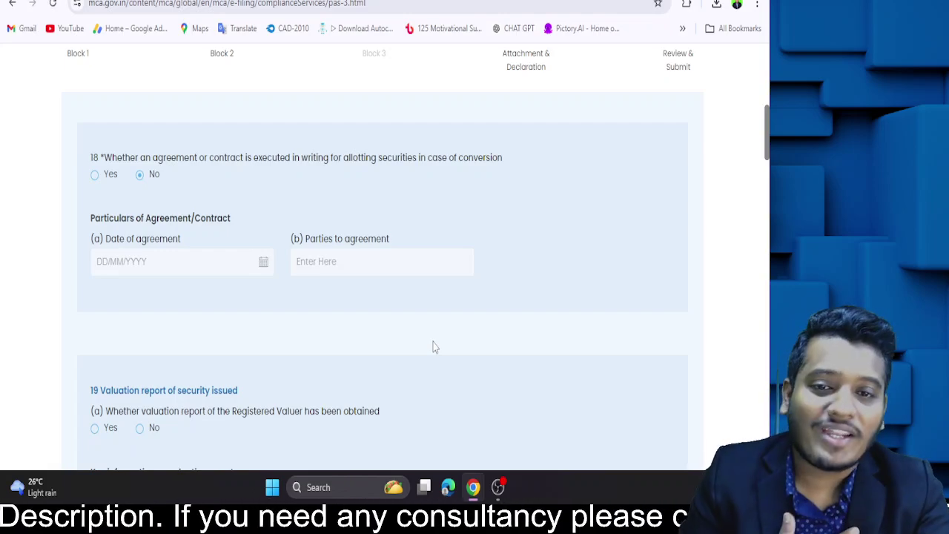
{"action": "scroll", "coordinate": [435, 347], "scroll_direction": "down", "scroll_amount": 10}
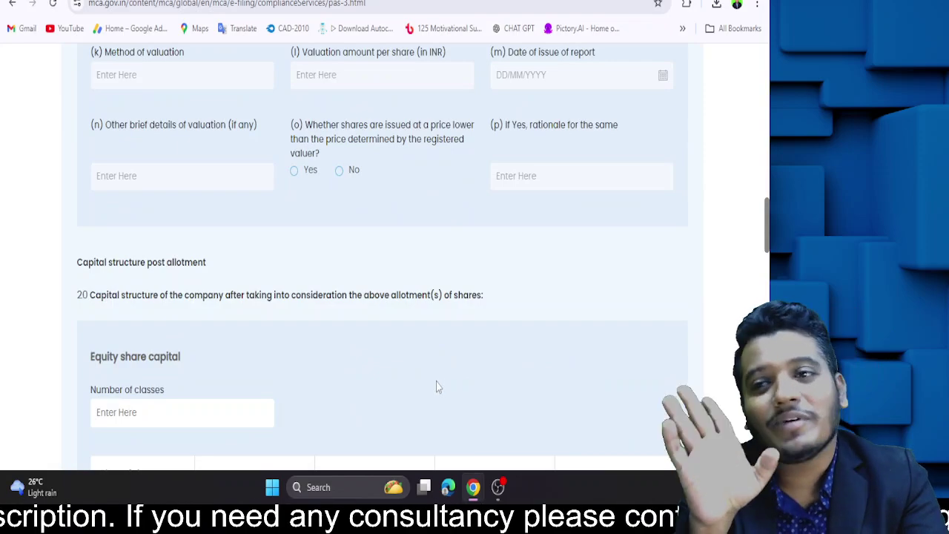
{"action": "scroll", "coordinate": [443, 387], "scroll_direction": "down", "scroll_amount": 3}
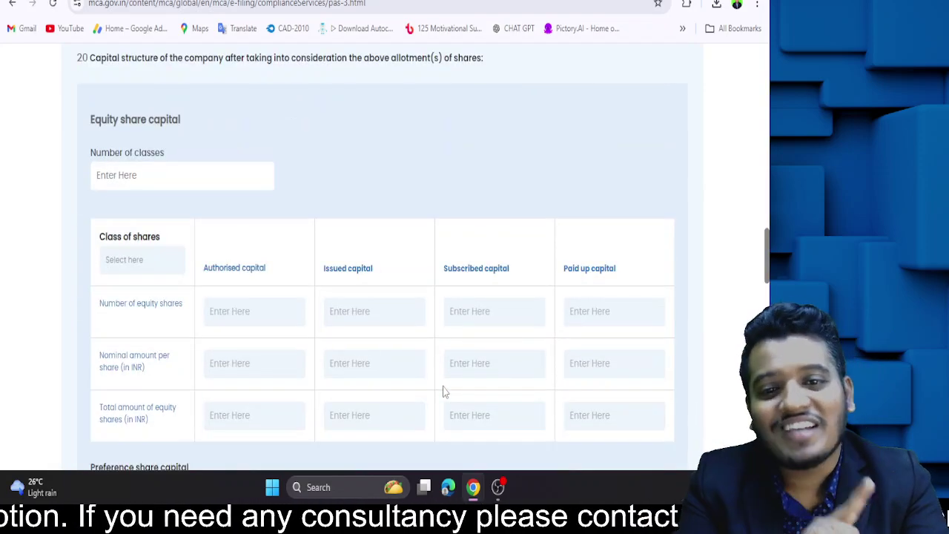
{"action": "left_click_drag", "start_coordinate": [90, 57], "coordinate": [472, 69]}
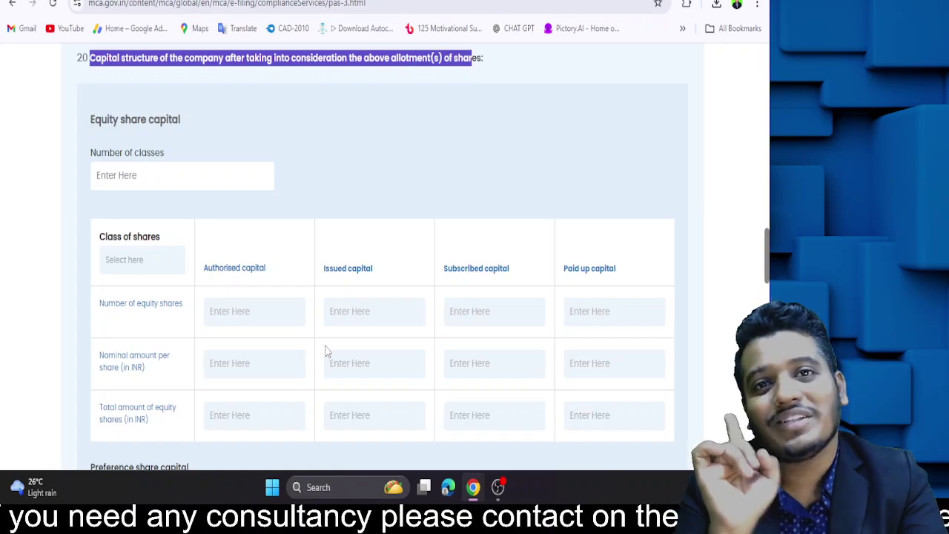
Examine the preference share capital, unclassified shares and post-allotment debt structure tables, and return to the valuation report details in section 19.
{"action": "scroll", "coordinate": [328, 349], "scroll_direction": "down", "scroll_amount": 3}
{"action": "scroll", "coordinate": [326, 351], "scroll_direction": "down", "scroll_amount": 3}
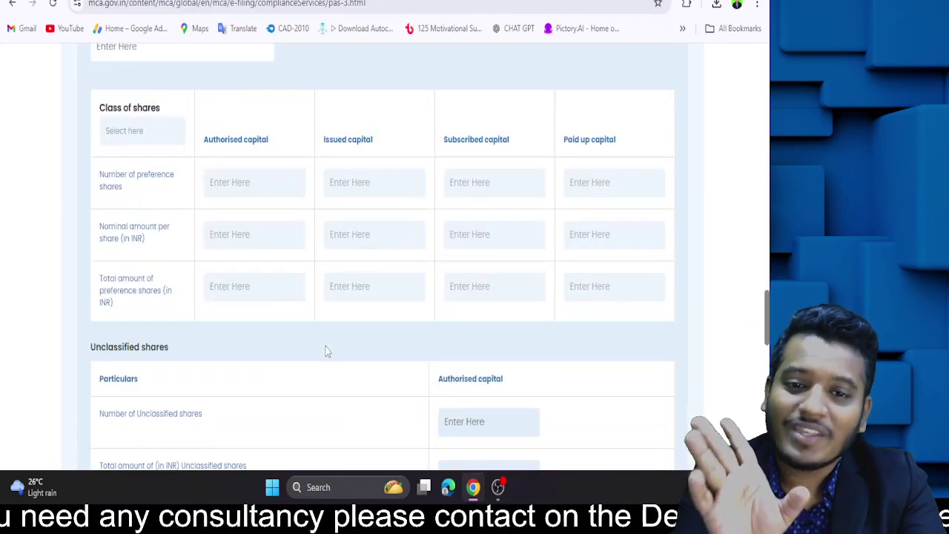
{"action": "scroll", "coordinate": [229, 345], "scroll_direction": "up", "scroll_amount": 1}
{"action": "scroll", "coordinate": [271, 163], "scroll_direction": "down", "scroll_amount": 1}
{"action": "scroll", "coordinate": [295, 222], "scroll_direction": "up", "scroll_amount": 3}
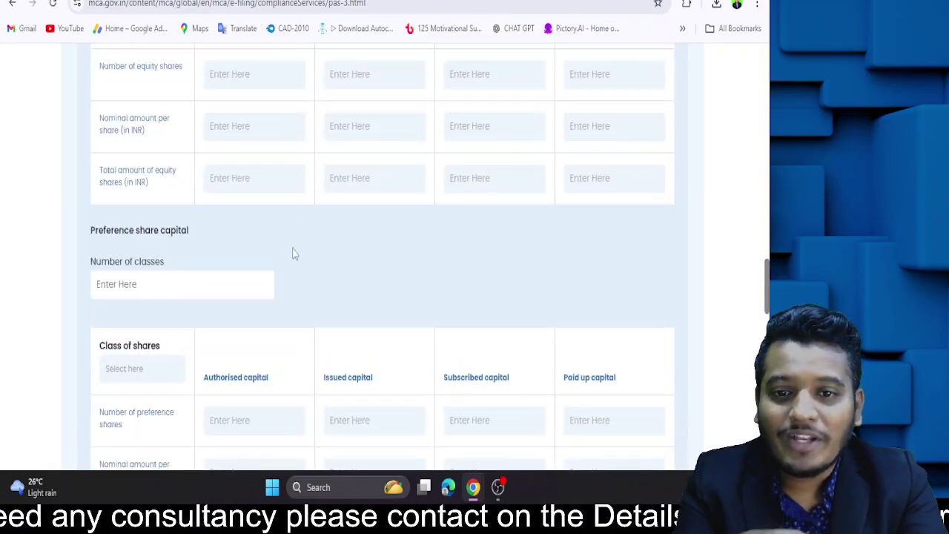
{"action": "scroll", "coordinate": [292, 227], "scroll_direction": "down", "scroll_amount": 3}
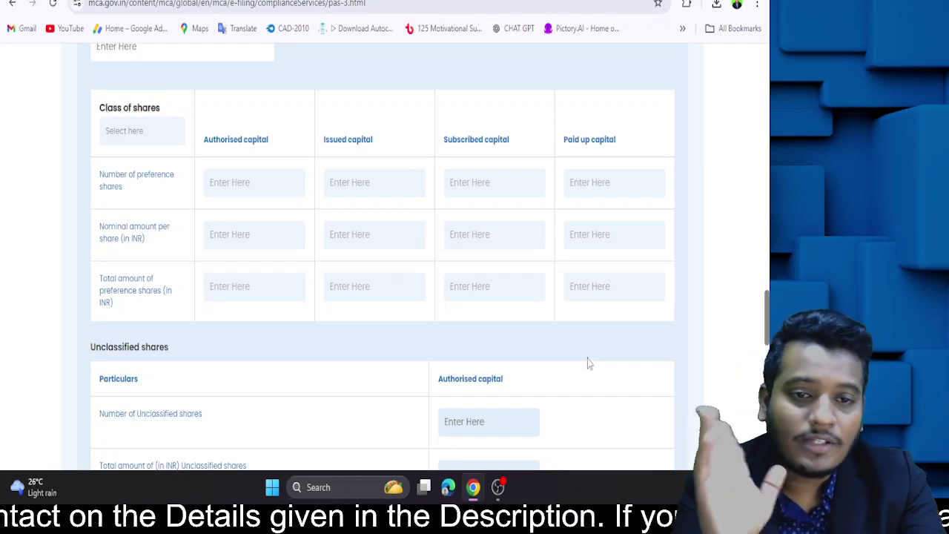
{"action": "scroll", "coordinate": [585, 356], "scroll_direction": "down", "scroll_amount": 3}
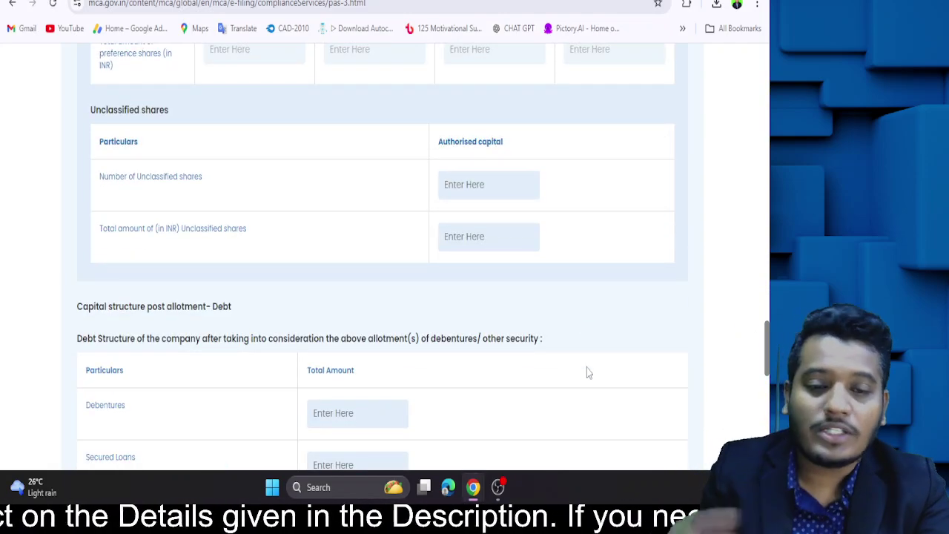
{"action": "scroll", "coordinate": [587, 371], "scroll_direction": "down", "scroll_amount": 3}
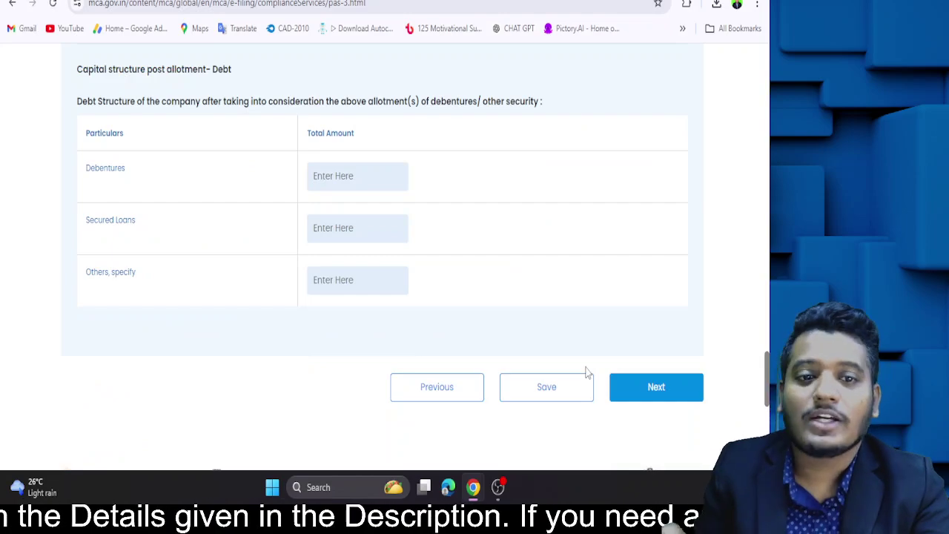
{"action": "scroll", "coordinate": [586, 372], "scroll_direction": "up", "scroll_amount": 12}
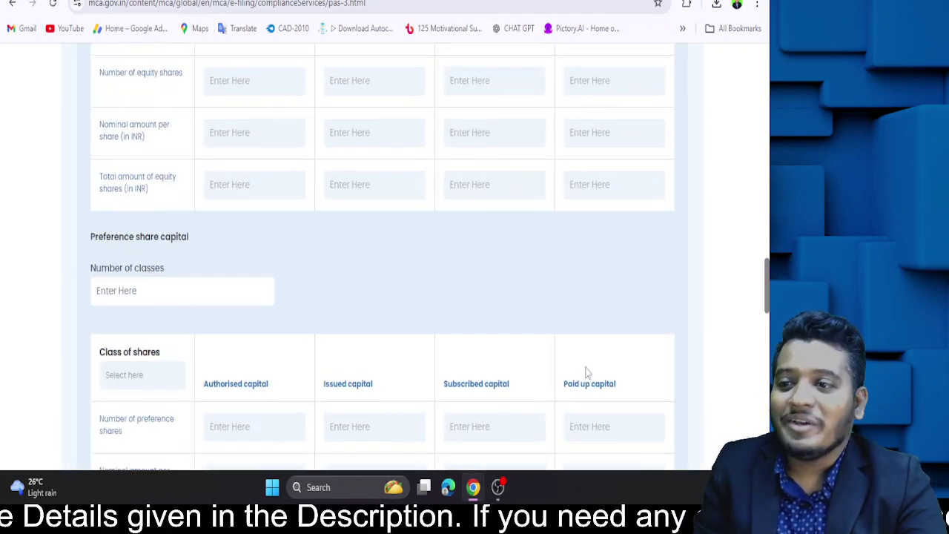
{"action": "scroll", "coordinate": [586, 372], "scroll_direction": "up", "scroll_amount": 6}
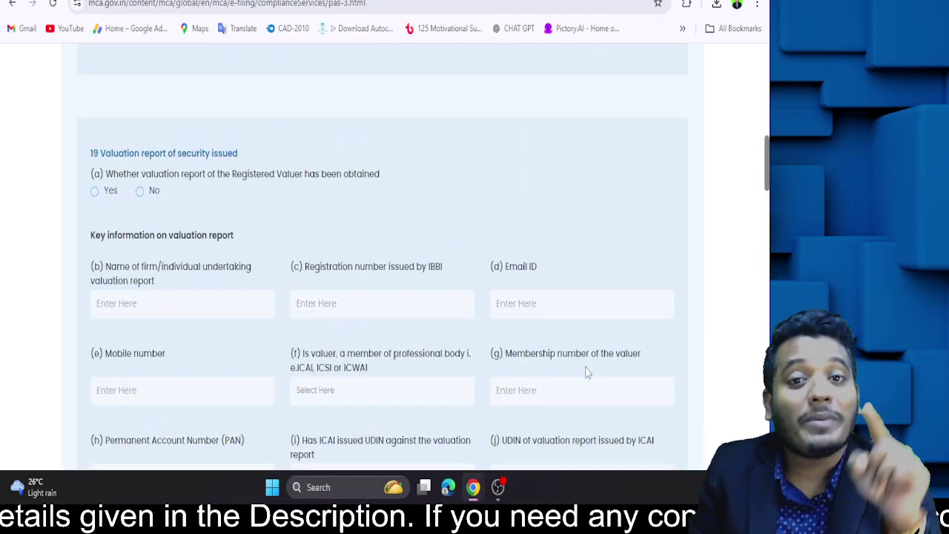